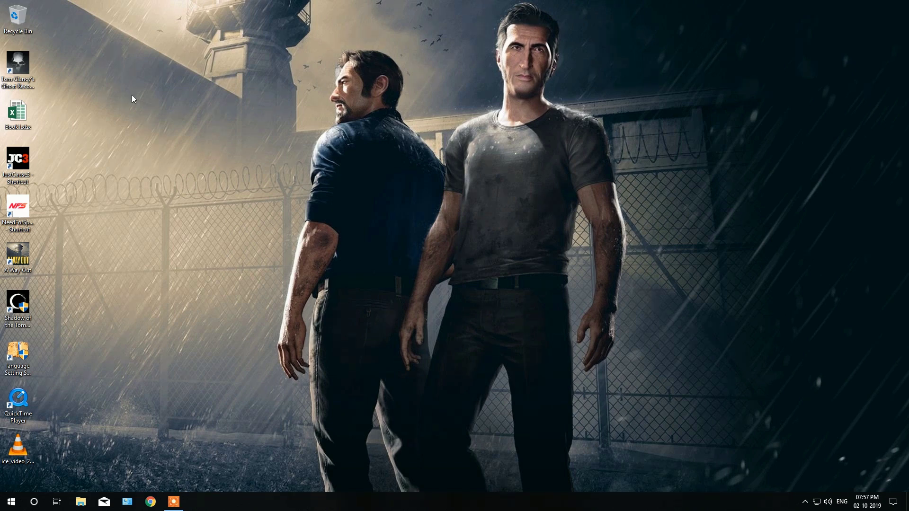
# Refresh the desktop and launch Shadow of the Tomb Raider from its desktop shortcut
pyautogui.click(170, 121)
pyautogui.doubleClick(18, 305)
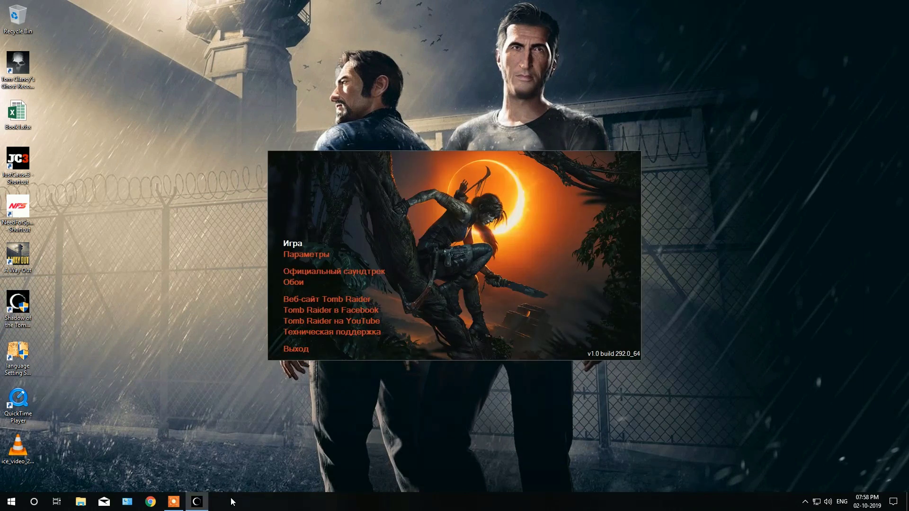
# Start the game from the launcher, then quit and confirm from the Russian main menu
pyautogui.click(294, 245)
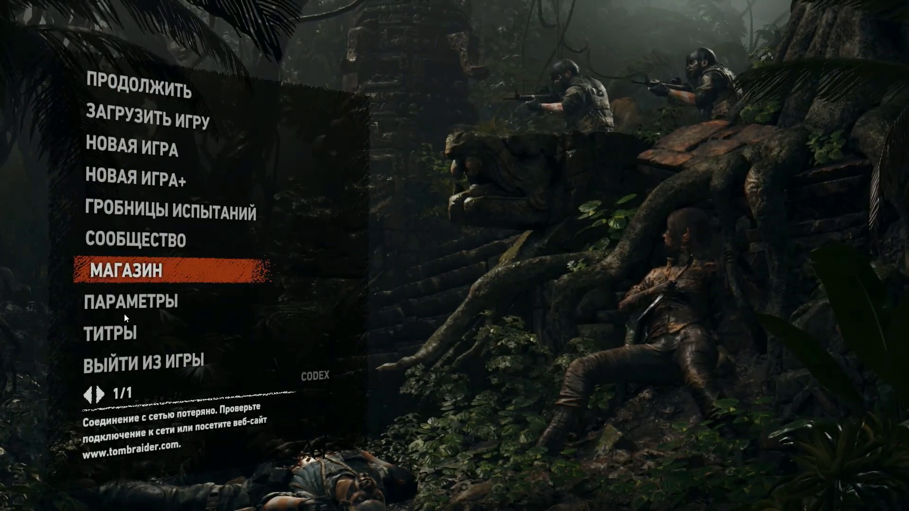
pyautogui.click(130, 374)
pyautogui.click(403, 292)
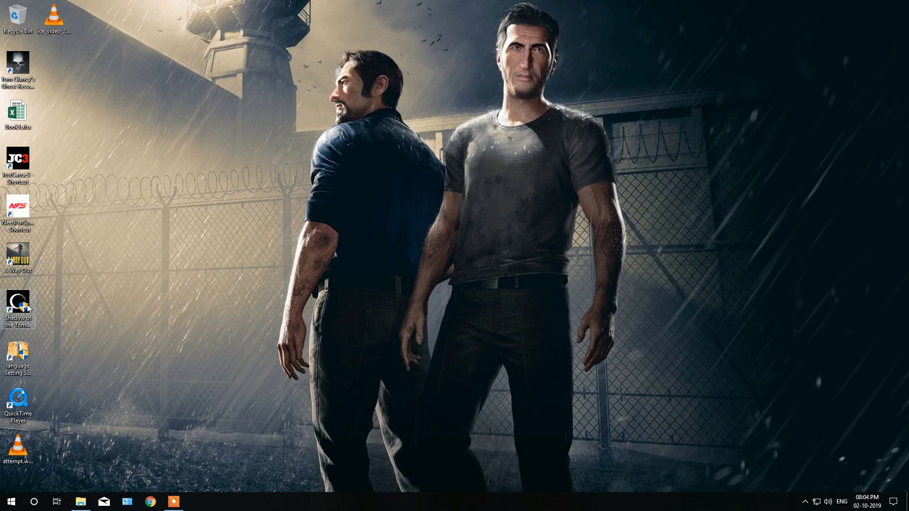
# Browse D:\Torrent\games into the 'by xatab' folder and its Redist subfolder, then show the desktop
pyautogui.click(81, 501)
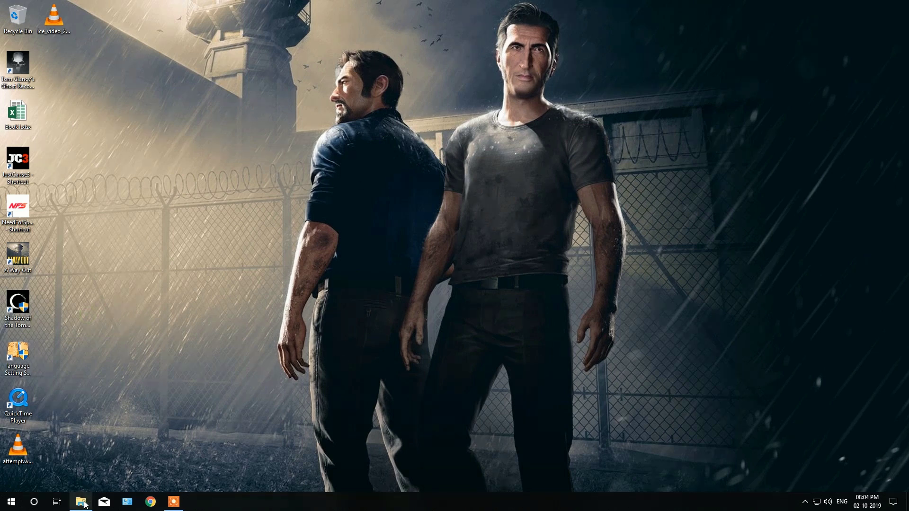
pyautogui.click(34, 118)
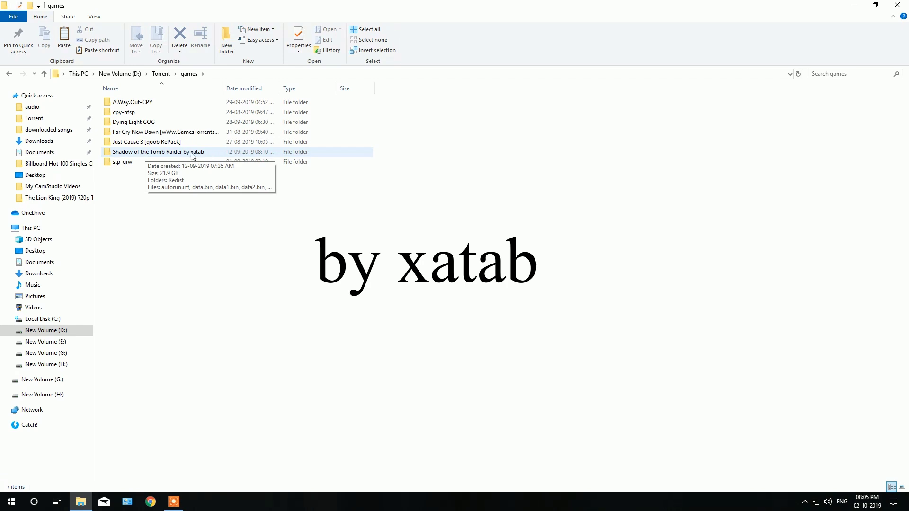
pyautogui.doubleClick(163, 152)
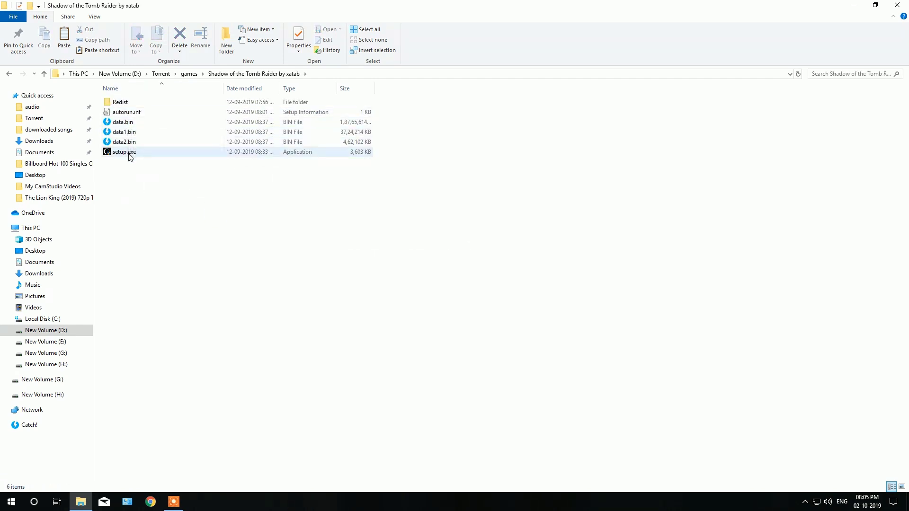
pyautogui.doubleClick(130, 103)
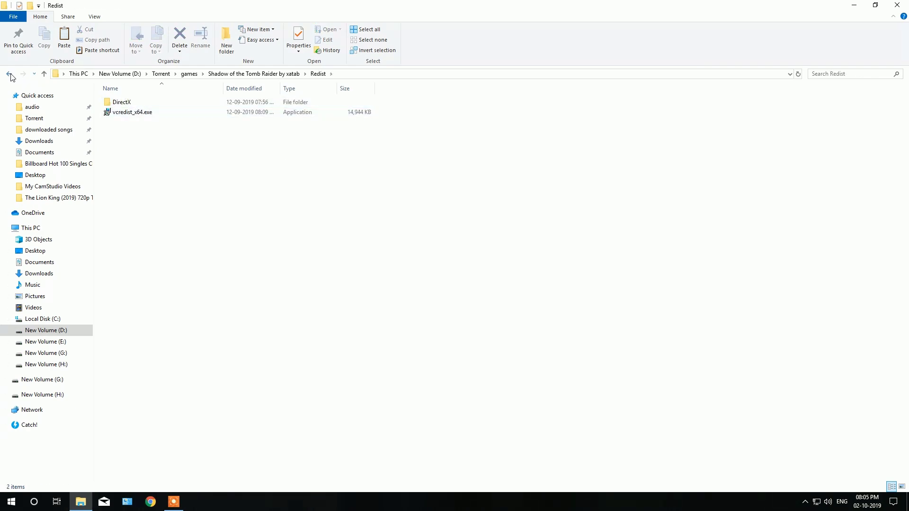
pyautogui.click(10, 74)
pyautogui.press('super+d')
pyautogui.rightClick(153, 107)
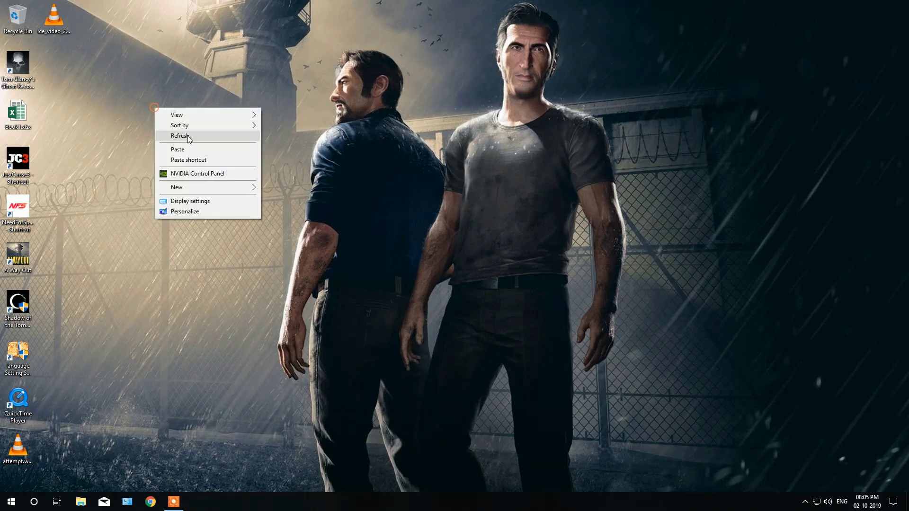
pyautogui.click(179, 135)
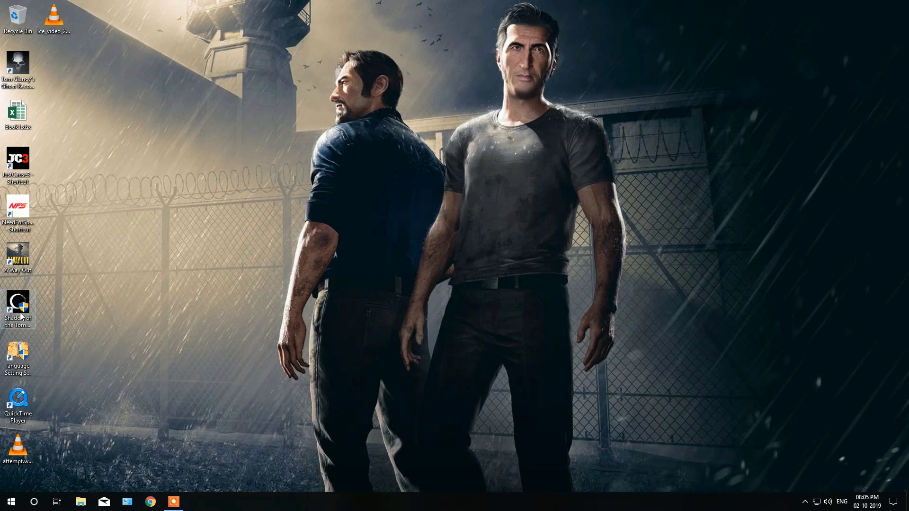
pyautogui.click(18, 356)
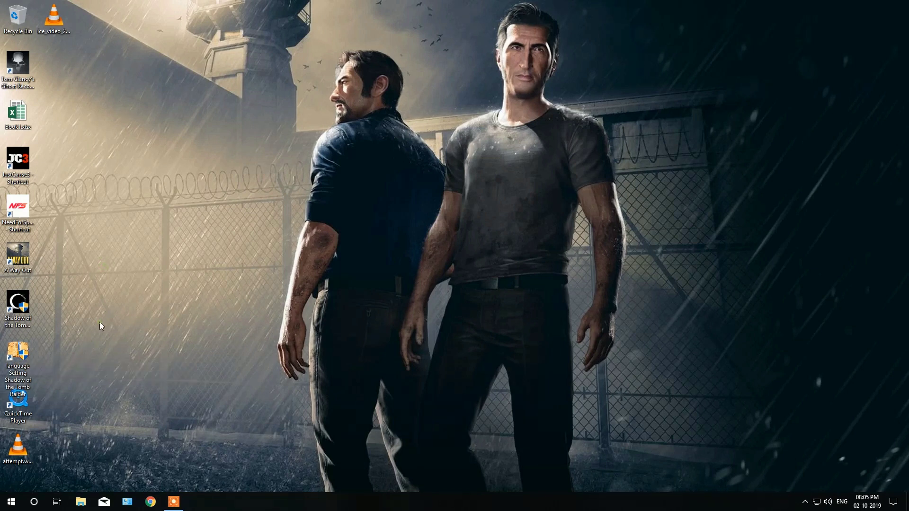
pyautogui.doubleClick(30, 353)
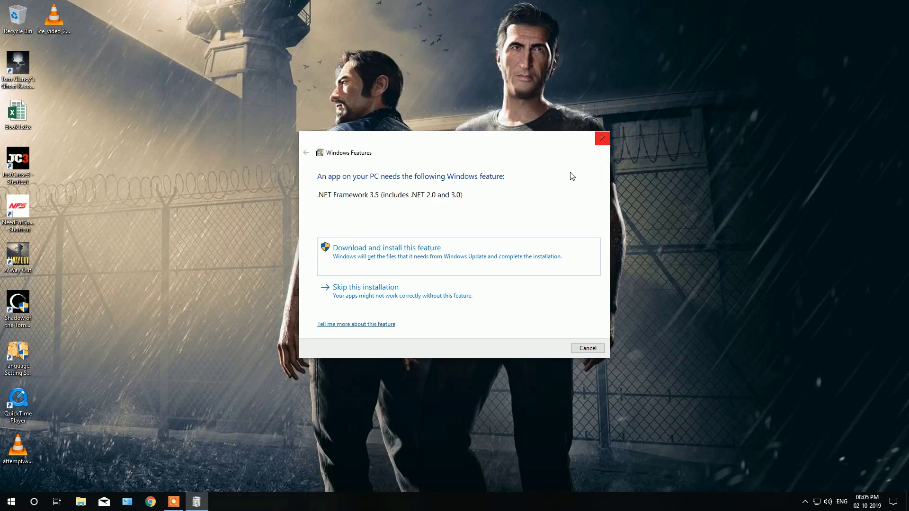
pyautogui.click(588, 348)
pyautogui.rightClick(340, 100)
pyautogui.click(370, 128)
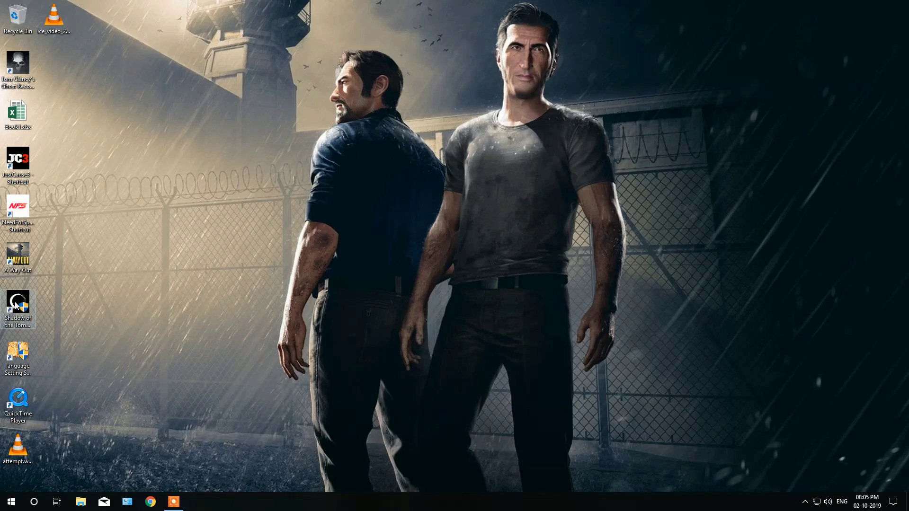
# Open the shortcut's installed folder on drive E and bring up options for language.changer.ini
pyautogui.rightClick(32, 309)
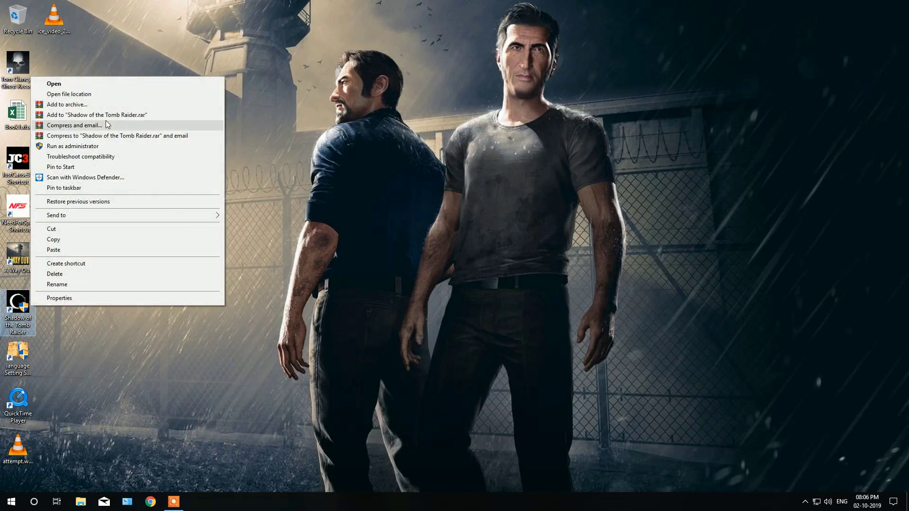
pyautogui.click(98, 94)
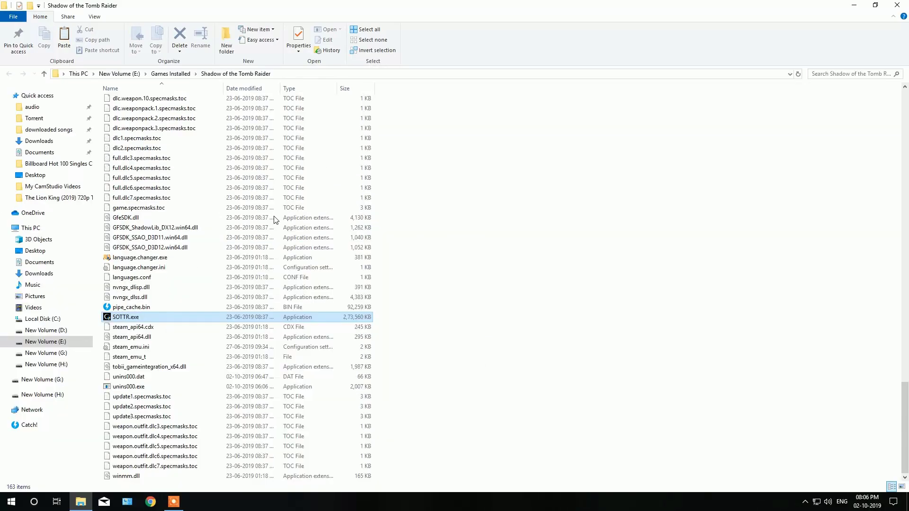
pyautogui.click(649, 222)
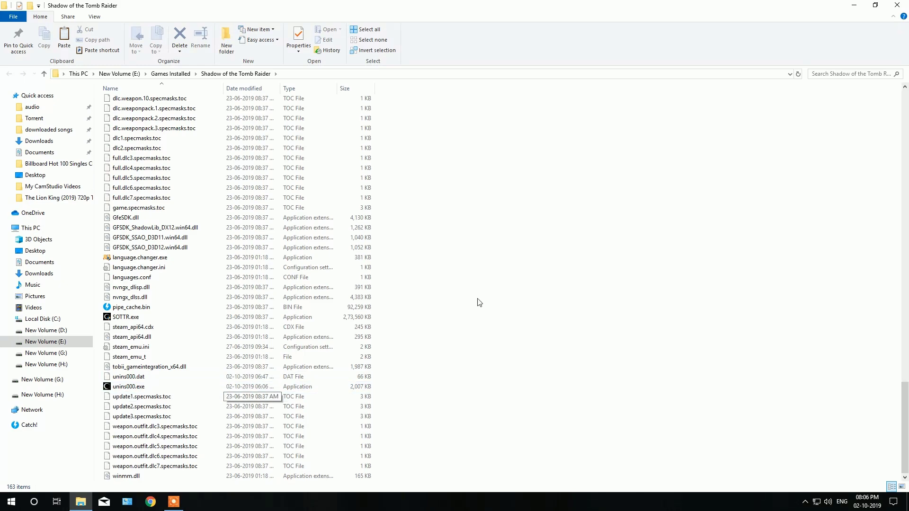
pyautogui.scroll(1, 159, 338)
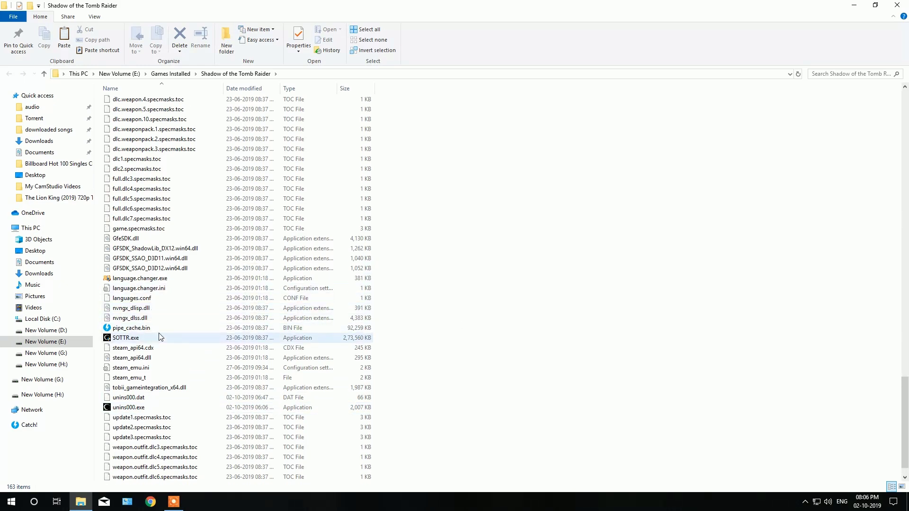
pyautogui.scroll(3, 159, 338)
pyautogui.scroll(-2, 159, 338)
pyautogui.scroll(1, 157, 318)
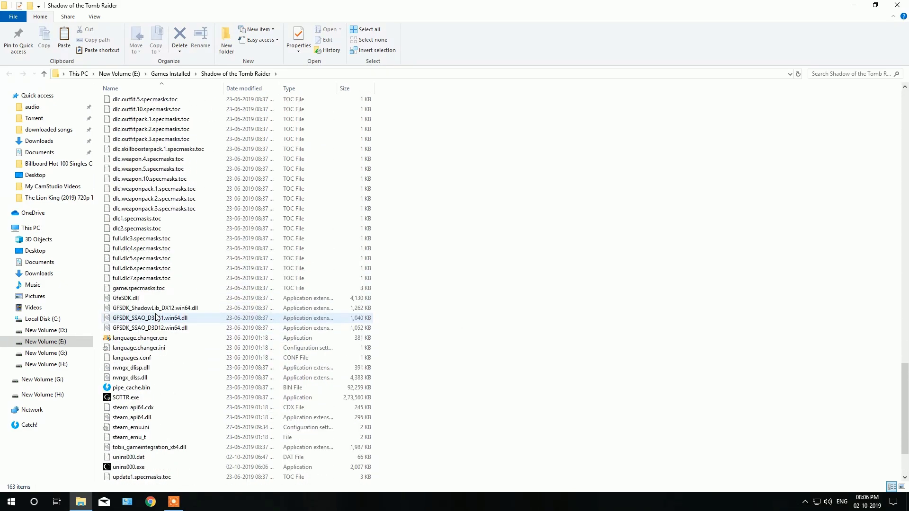
pyautogui.scroll(3, 156, 317)
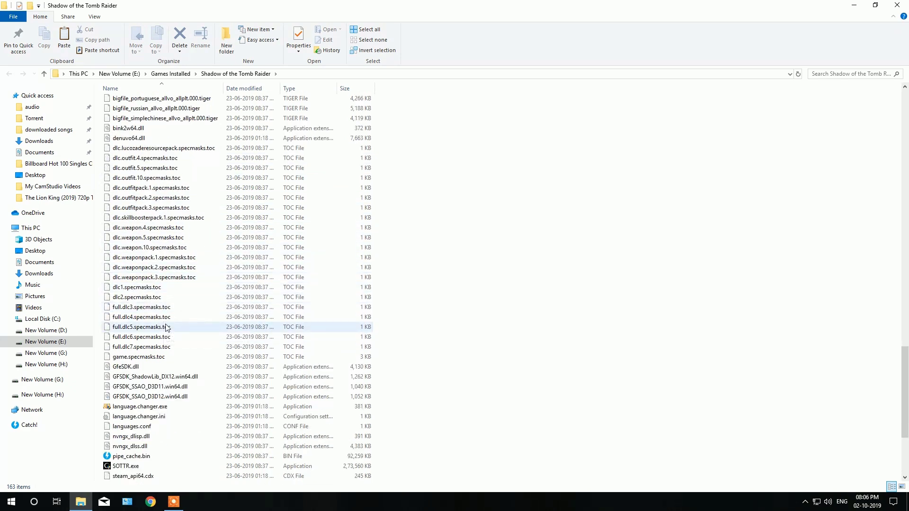
pyautogui.scroll(-3, 168, 326)
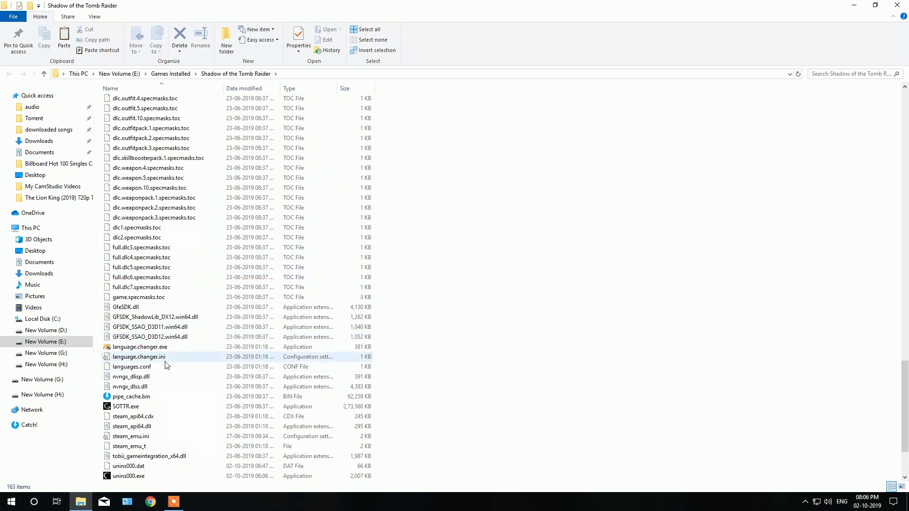
pyautogui.click(173, 359)
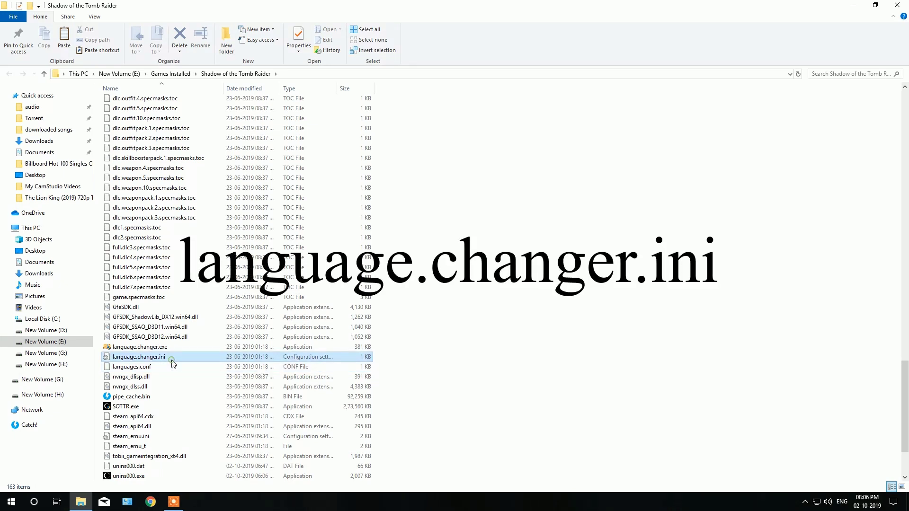
pyautogui.rightClick(172, 362)
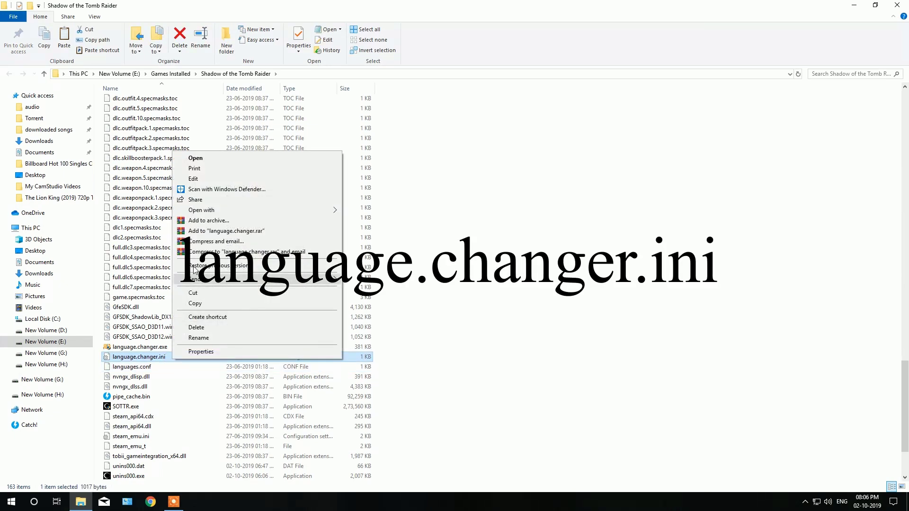
# Edit language.changer.ini in a maximized Notepad, with the cursor after the XMLChildElement line
pyautogui.click(203, 178)
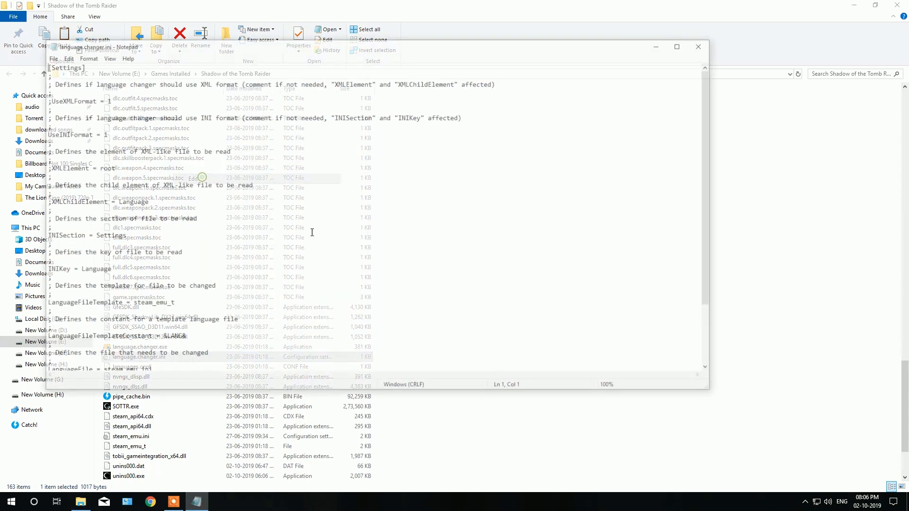
pyautogui.doubleClick(555, 38)
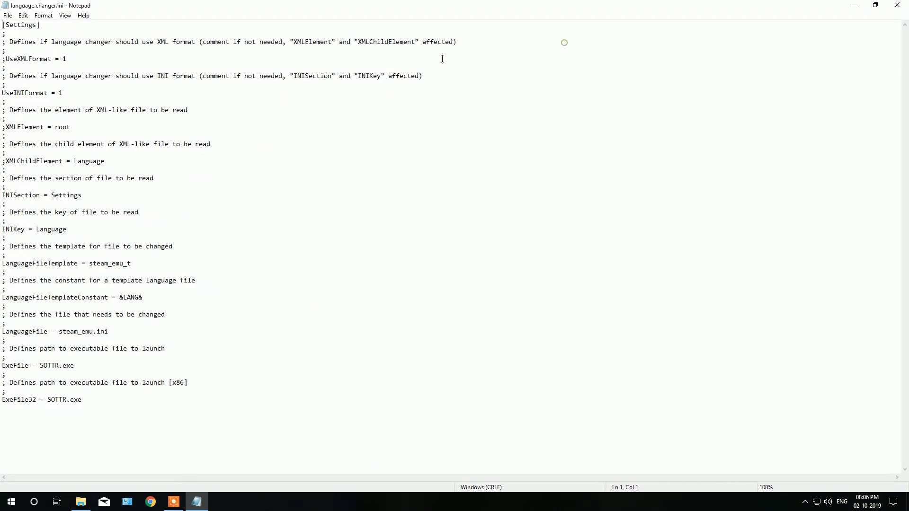
pyautogui.click(327, 164)
# Close Notepad, then start and cancel renaming the steam_emu_t file
pyautogui.click(897, 4)
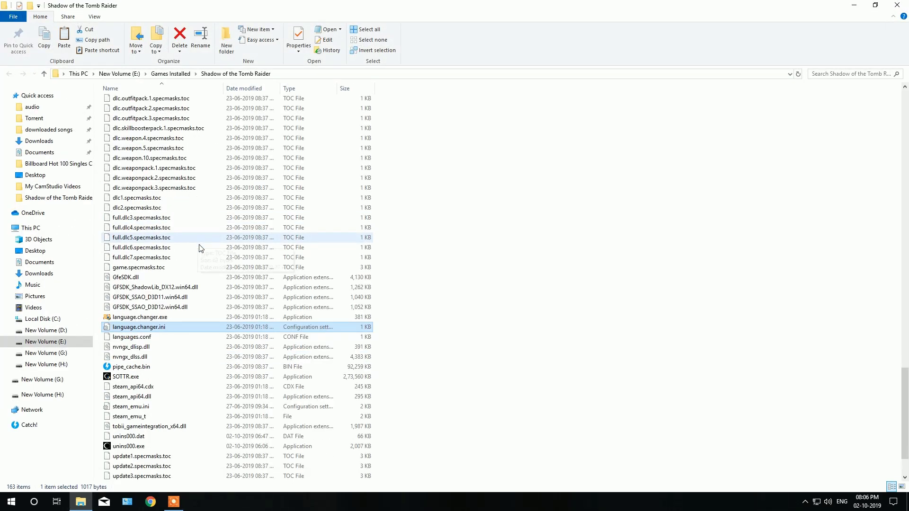
pyautogui.click(505, 340)
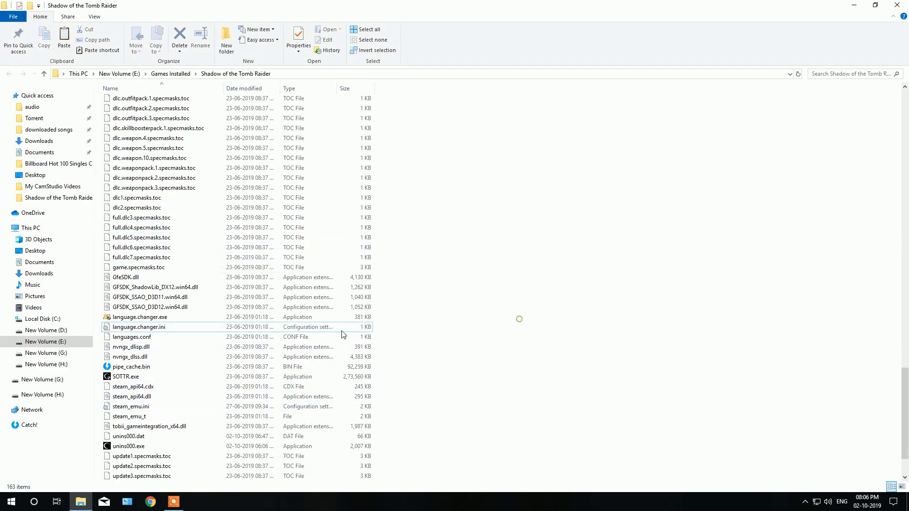
pyautogui.click(148, 416)
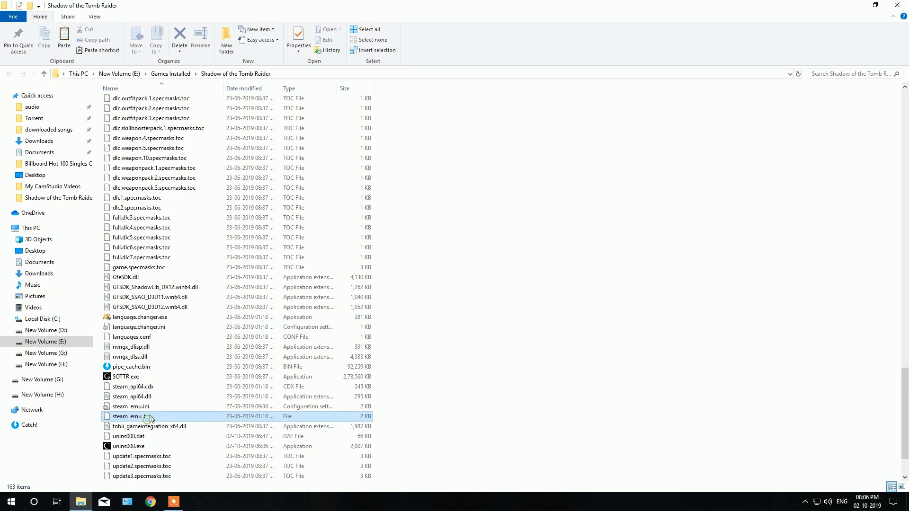
pyautogui.scroll(-2, 149, 420)
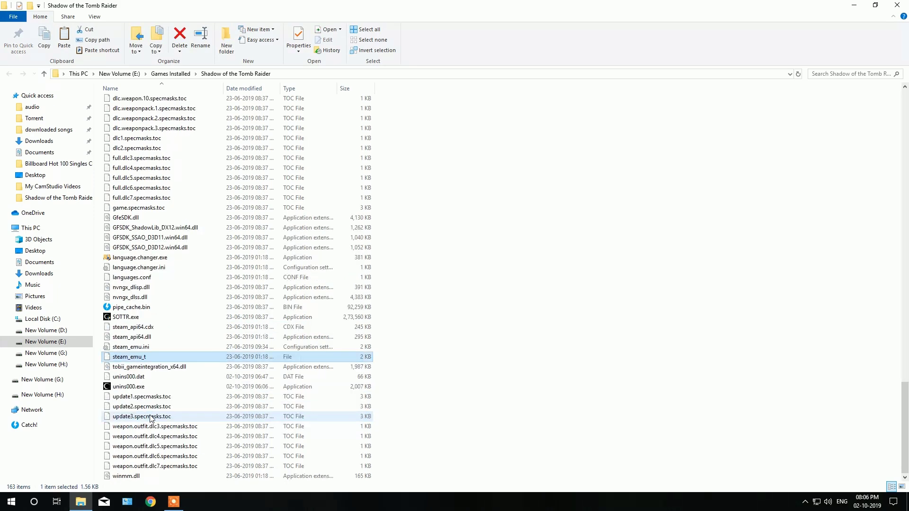
pyautogui.rightClick(145, 359)
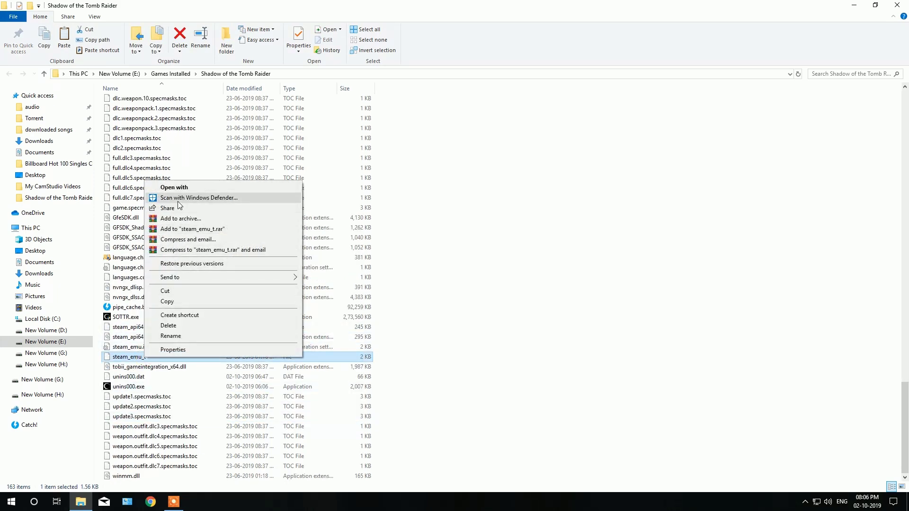
pyautogui.click(169, 337)
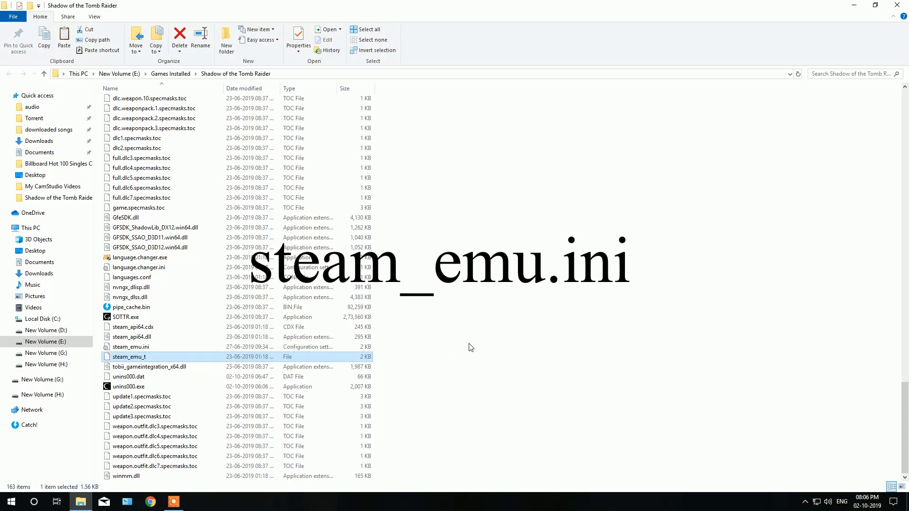
pyautogui.click(465, 341)
# Open steam_emu.ini from the game folder in Notepad for editing
pyautogui.click(163, 348)
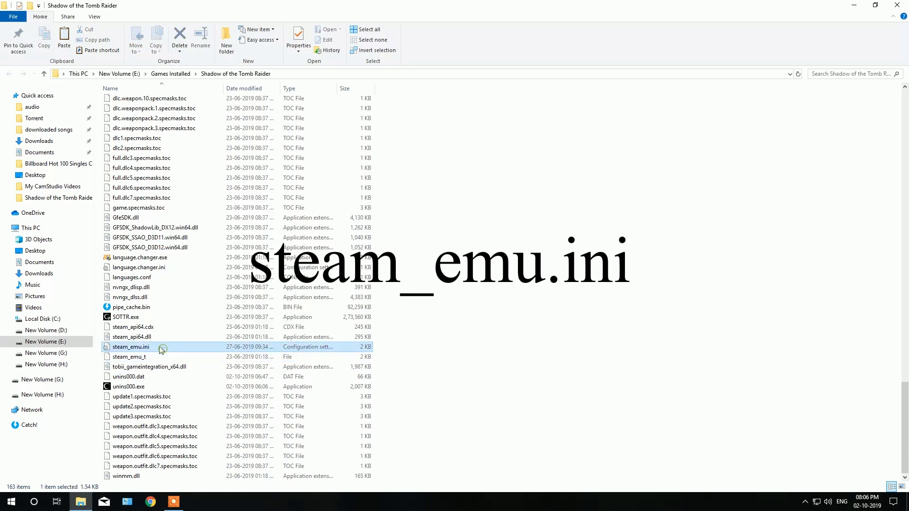
pyautogui.rightClick(163, 347)
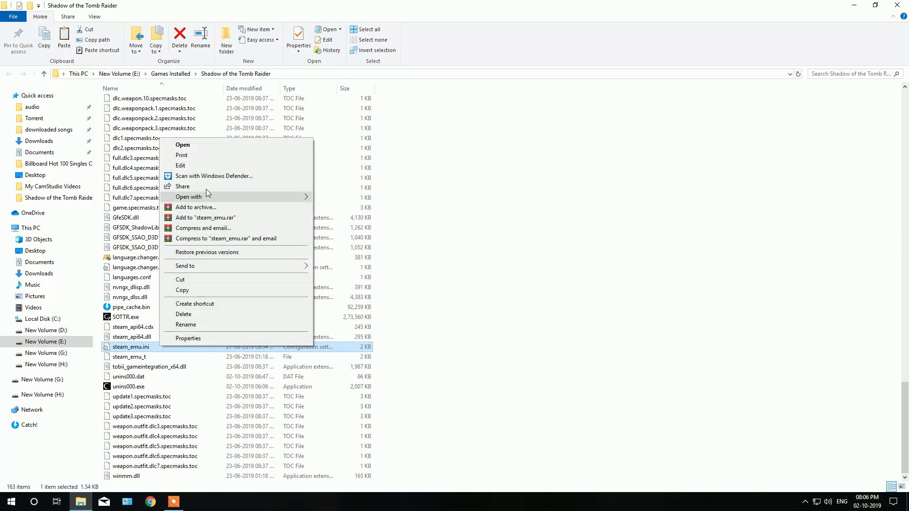
pyautogui.click(205, 164)
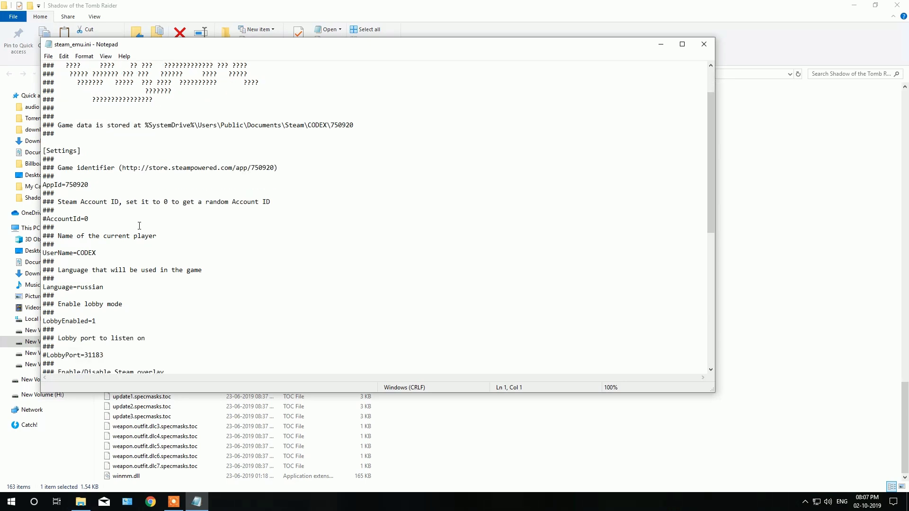
pyautogui.scroll(-1, 140, 226)
pyautogui.scroll(-1, 145, 145)
pyautogui.scroll(-2, 146, 153)
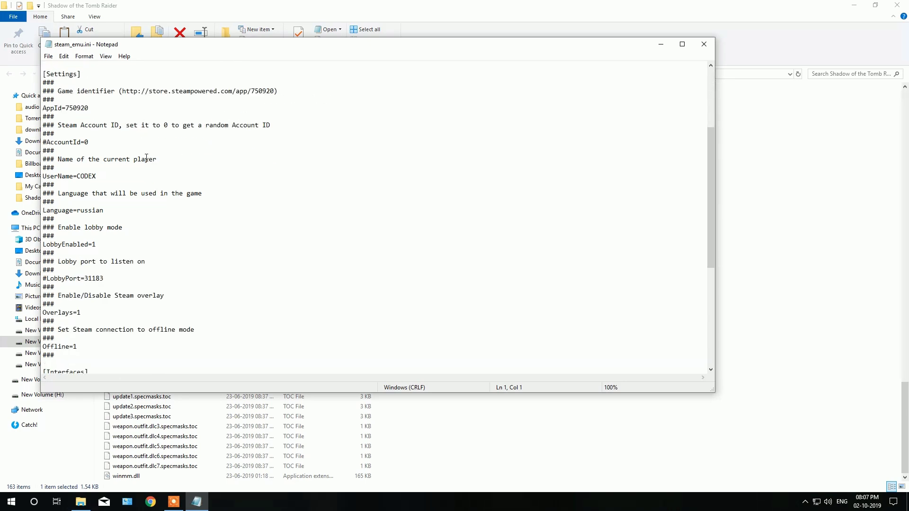
pyautogui.scroll(-1, 148, 160)
pyautogui.scroll(-1, 151, 163)
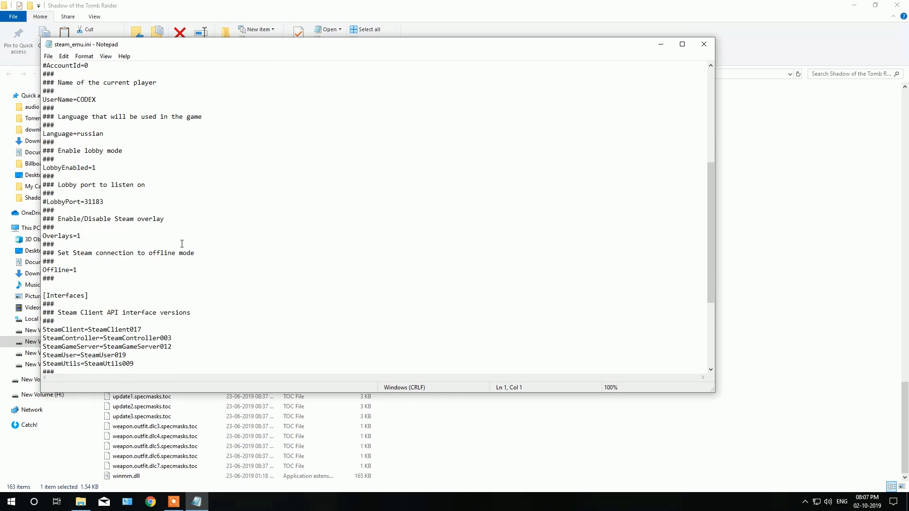
pyautogui.scroll(-1, 181, 244)
pyautogui.scroll(2, 175, 279)
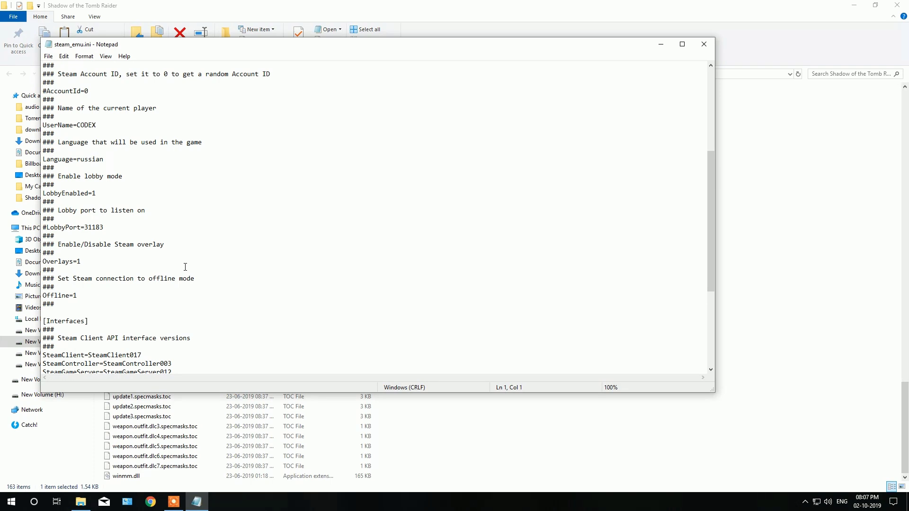
pyautogui.scroll(2, 185, 268)
pyautogui.scroll(2, 184, 267)
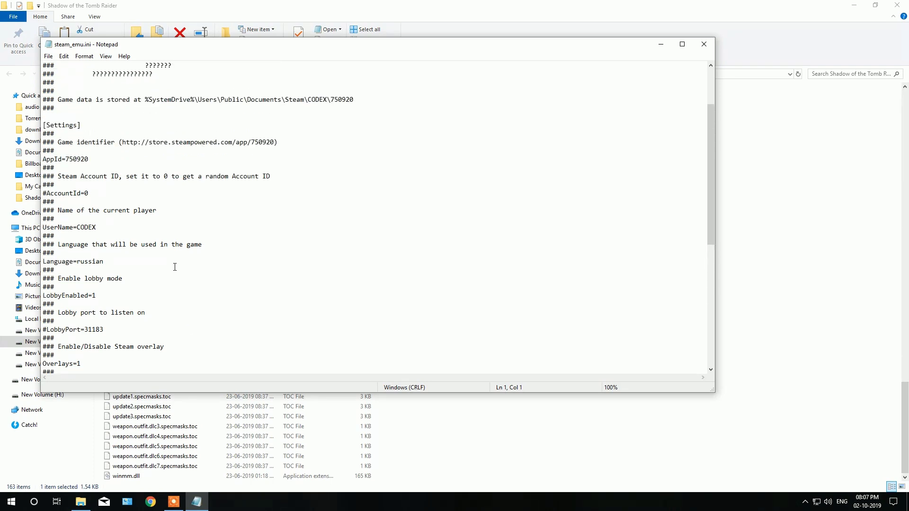
pyautogui.scroll(1, 175, 267)
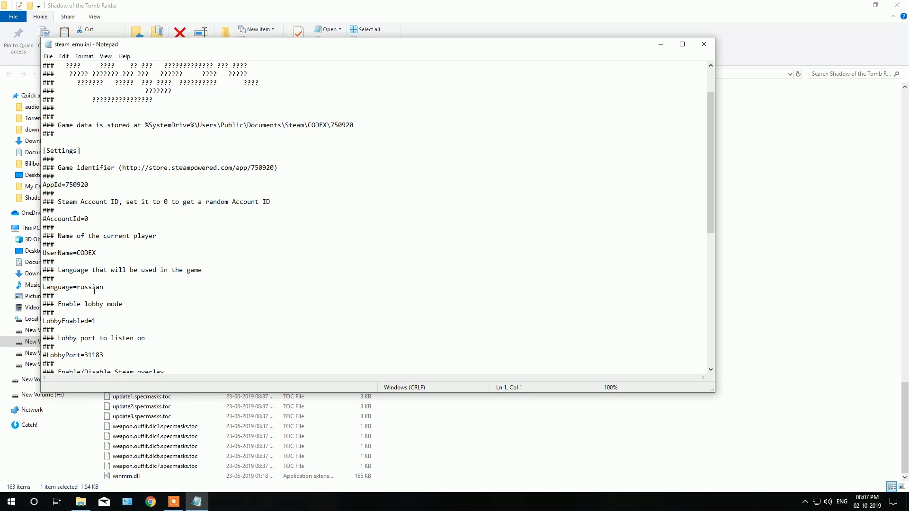
pyautogui.scroll(-1, 91, 290)
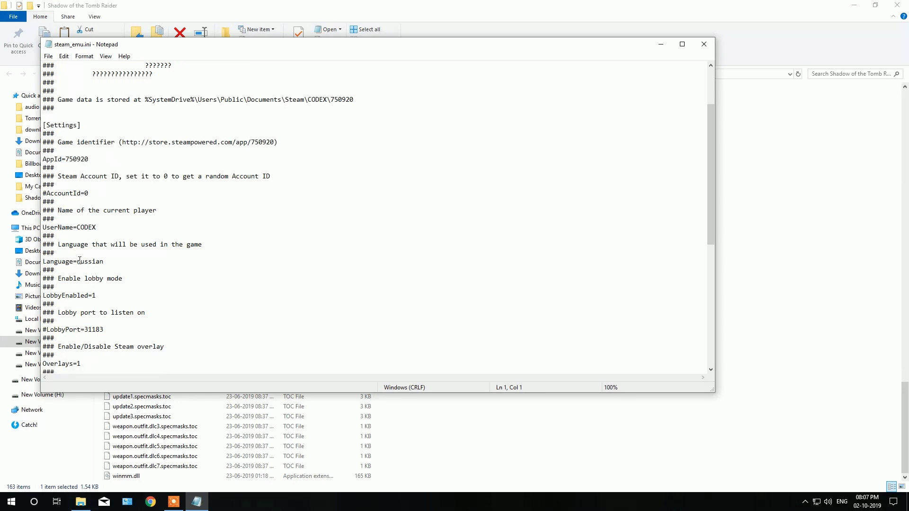
# Select the 'russian' value after Language= in steam_emu.ini to replace it
pyautogui.moveTo(77, 261); pyautogui.dragTo(105, 262)
pyautogui.click(157, 264)
pyautogui.moveTo(77, 262); pyautogui.dragTo(106, 262)
pyautogui.write('english')
# Save steam_emu.ini while closing Notepad, then close the game folder window
pyautogui.click(702, 46)
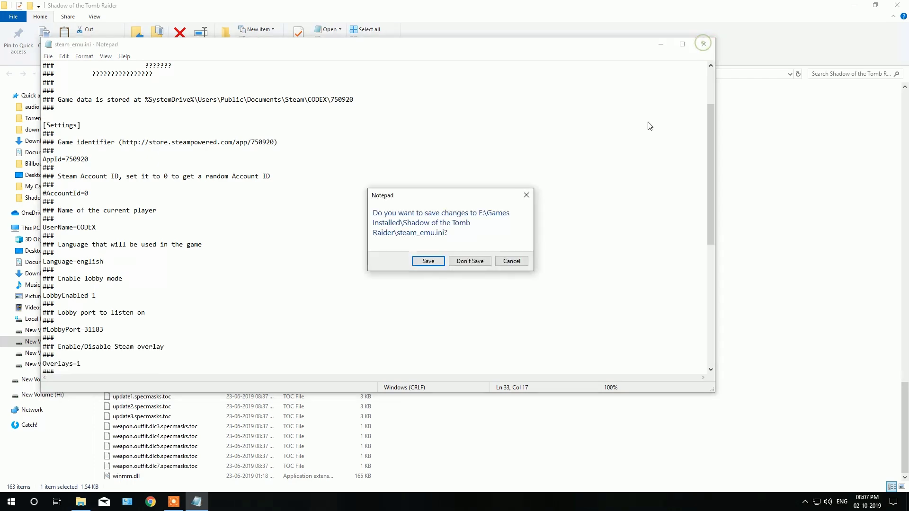
pyautogui.click(429, 260)
pyautogui.click(606, 226)
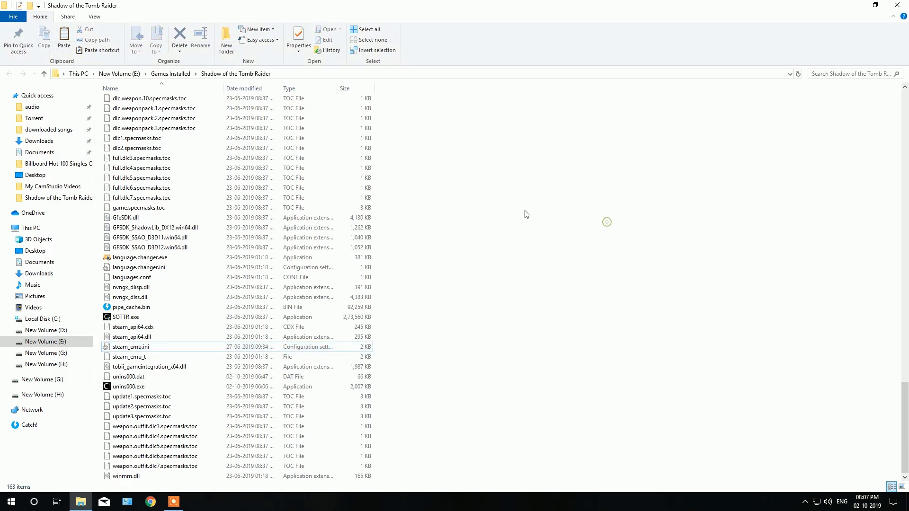
pyautogui.click(899, 6)
# Refresh the desktop, relaunch Shadow of the Tomb Raider, and choose Play in the English launcher
pyautogui.rightClick(332, 92)
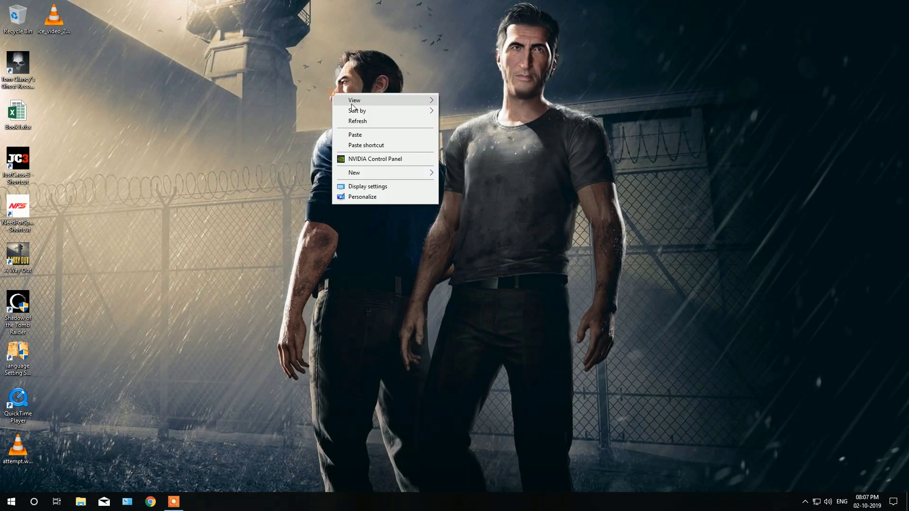
pyautogui.click(369, 123)
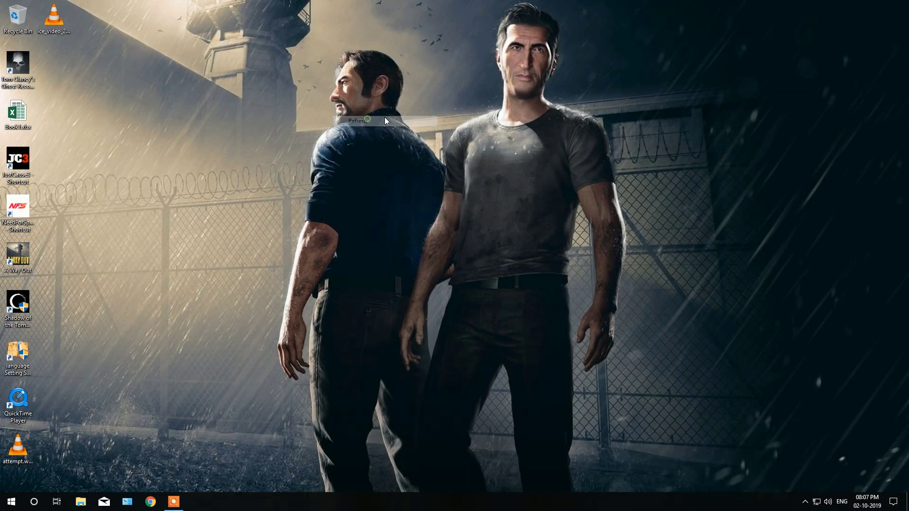
pyautogui.doubleClick(22, 304)
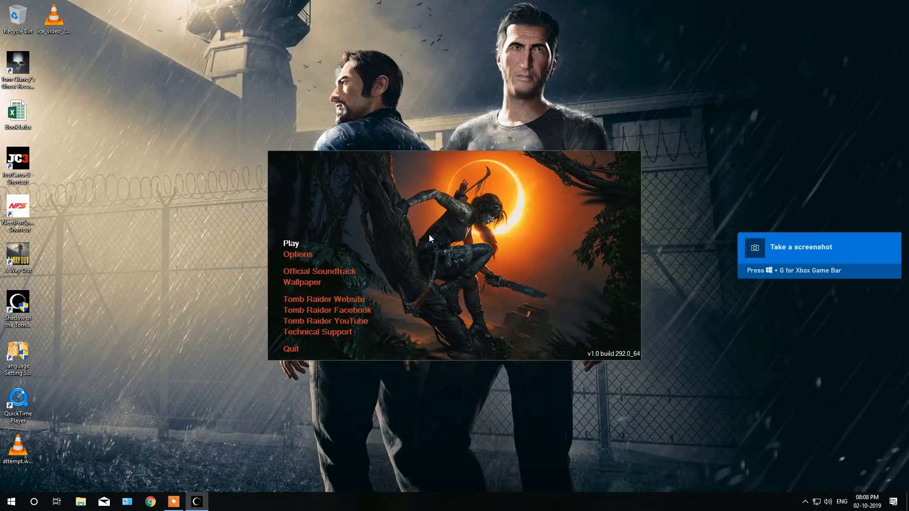
pyautogui.click(291, 244)
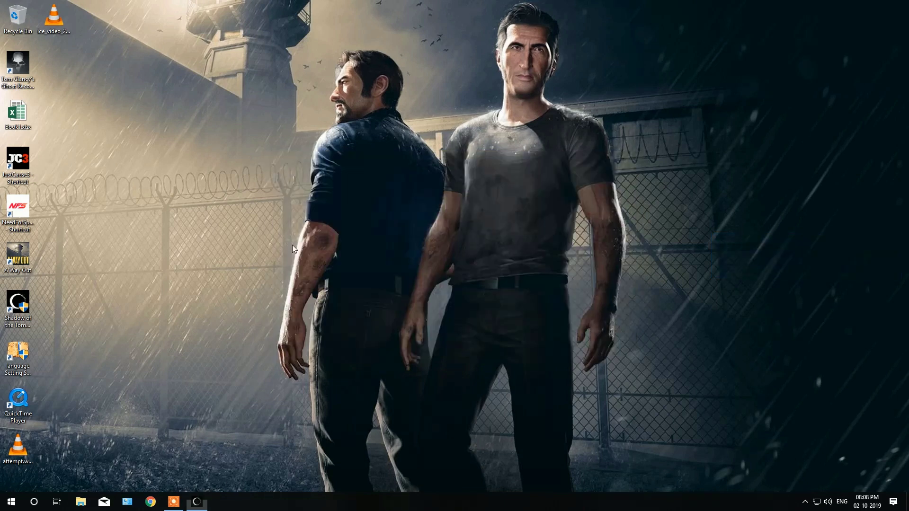